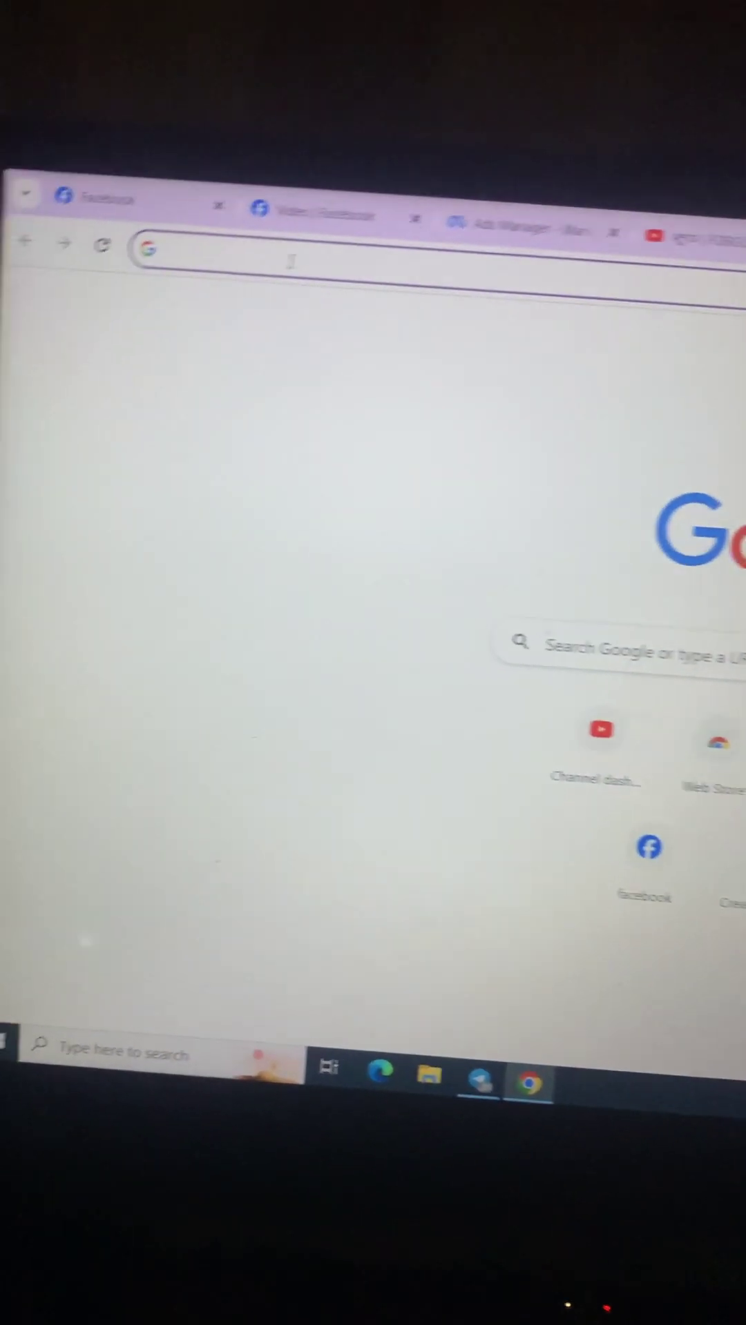
type("facebook.com")
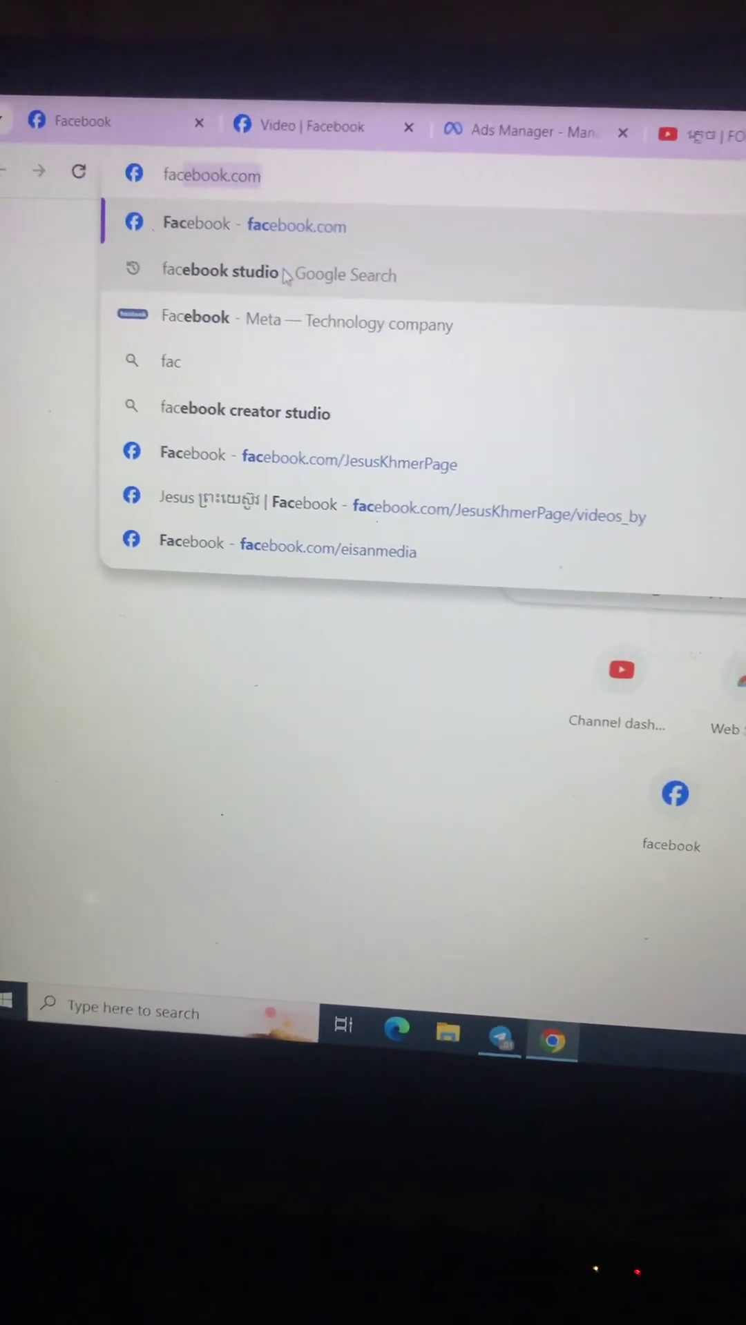
- Search Google for 'facebook studio' using the Chrome address bar suggestion
left_click(301, 275)
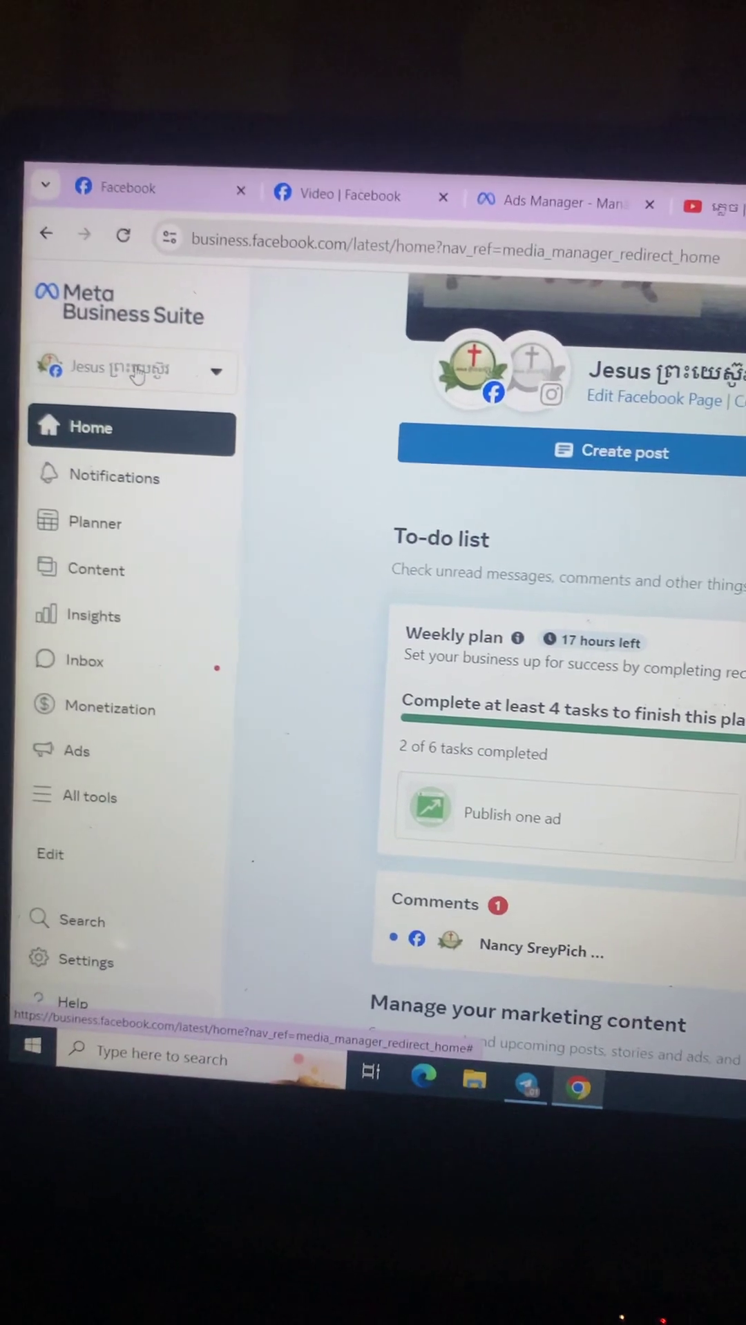
- Switch from the Jesus page to the Eisan Sabay page and view its published posts
left_click(136, 375)
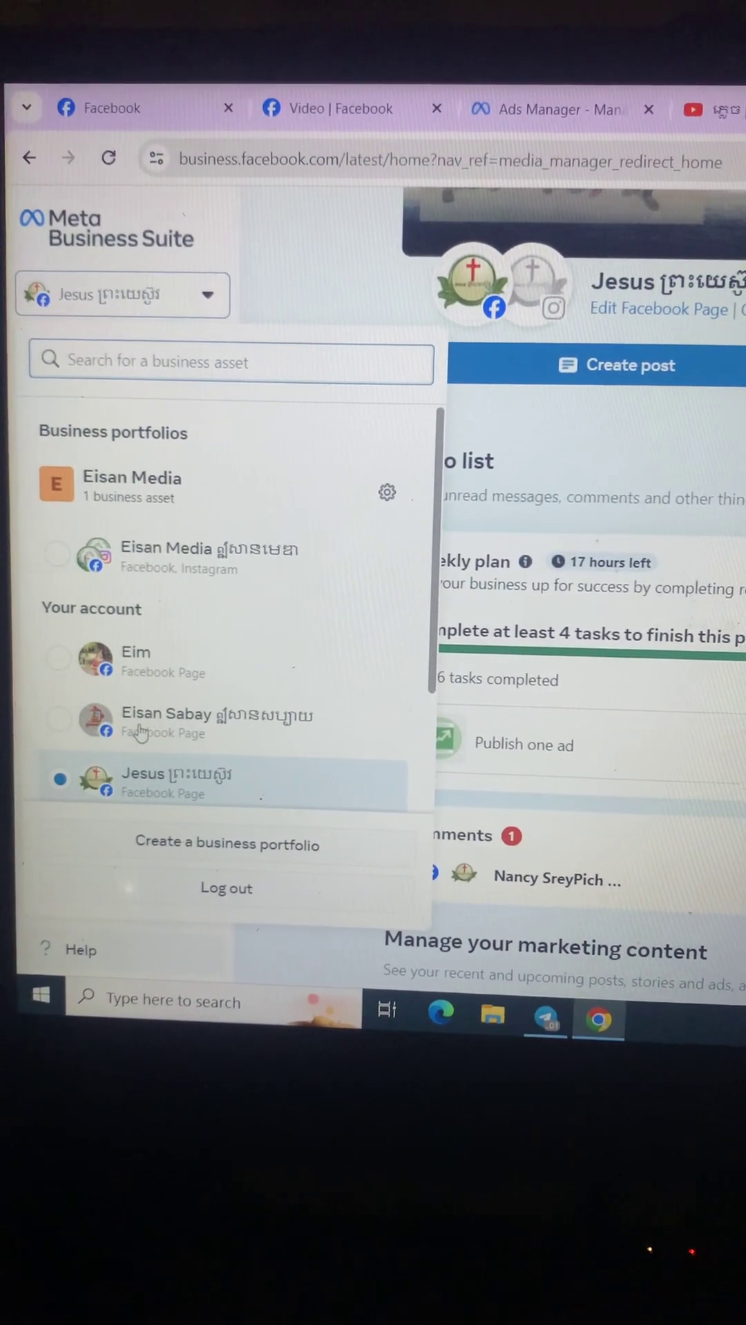
left_click(169, 723)
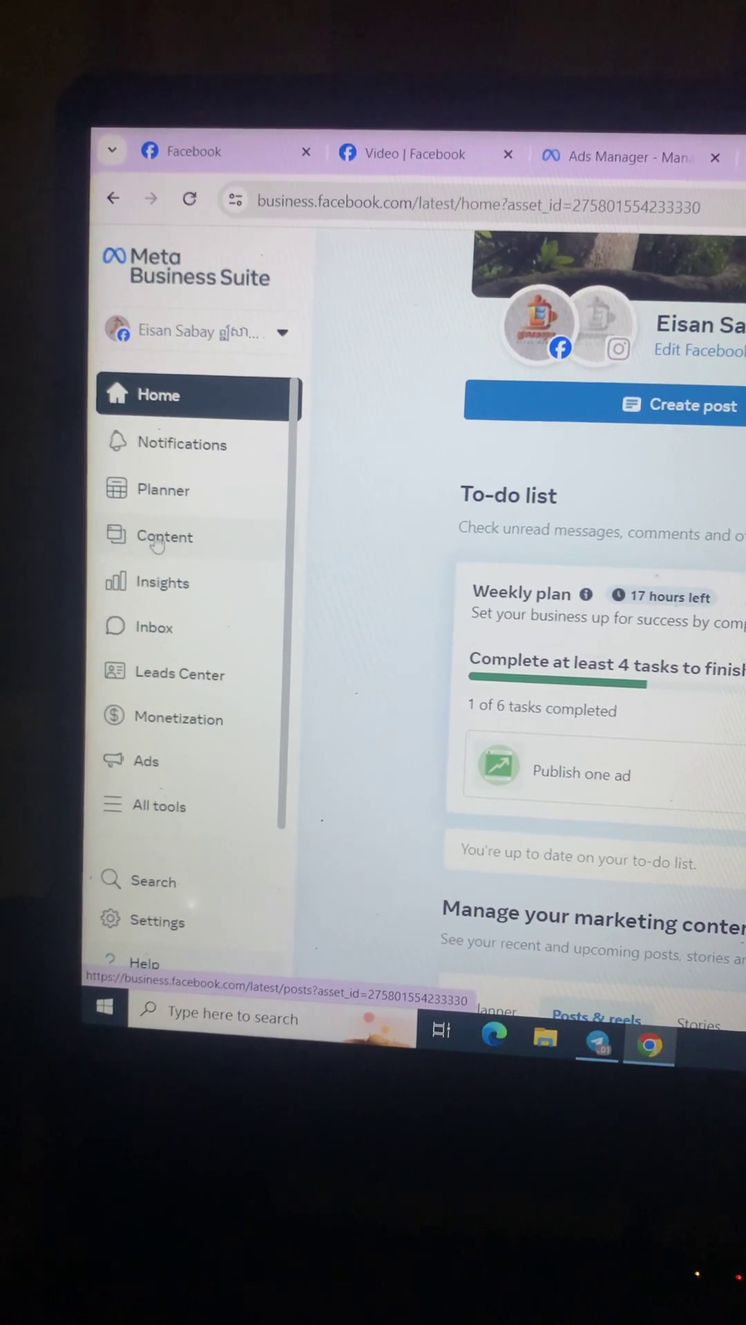
left_click(158, 546)
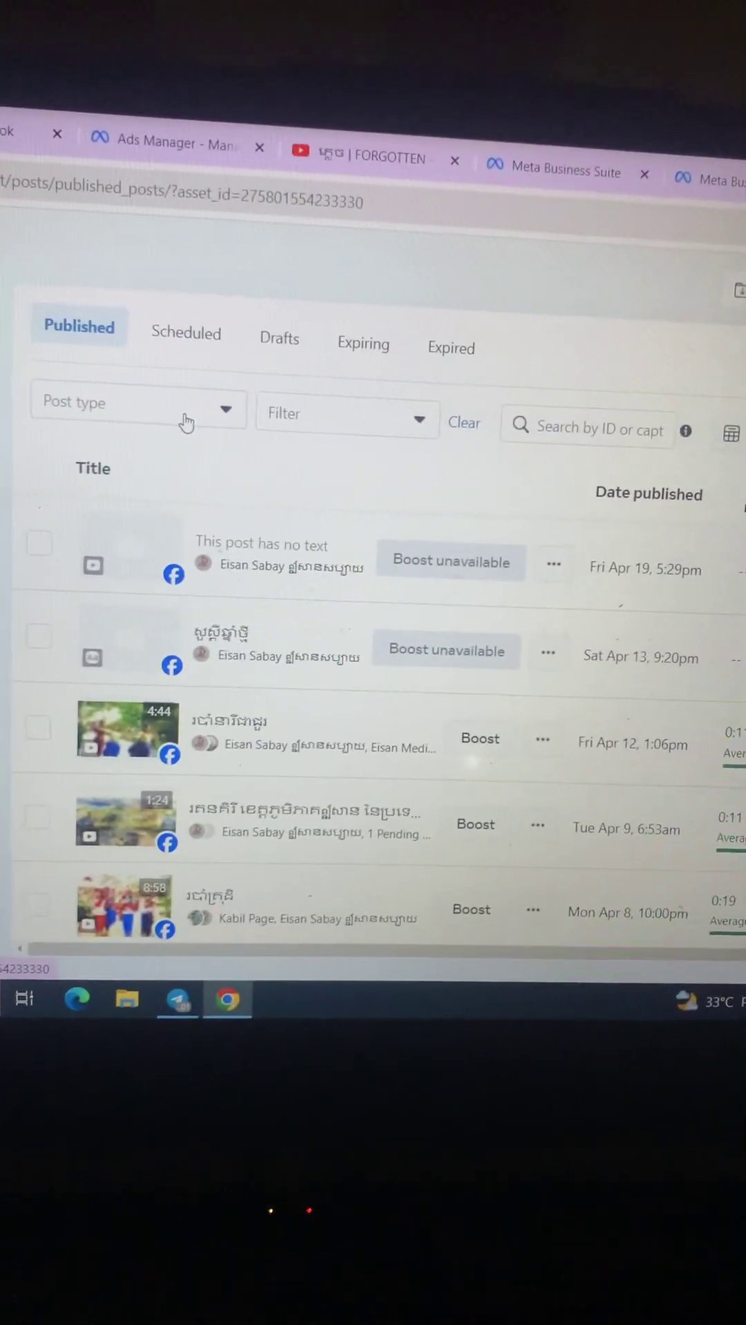
- Filter Eisan Sabay's published posts to Videos over the Lifetime date range
left_click(577, 443)
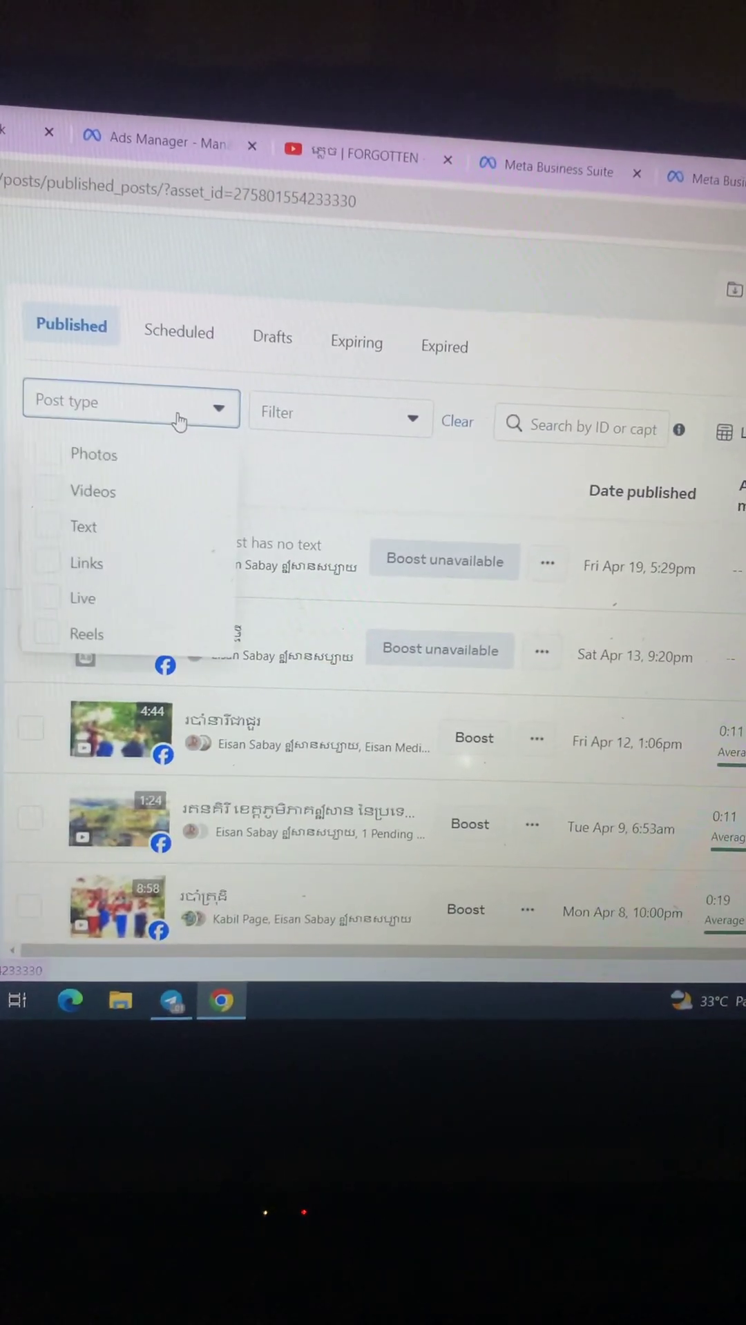
left_click(56, 487)
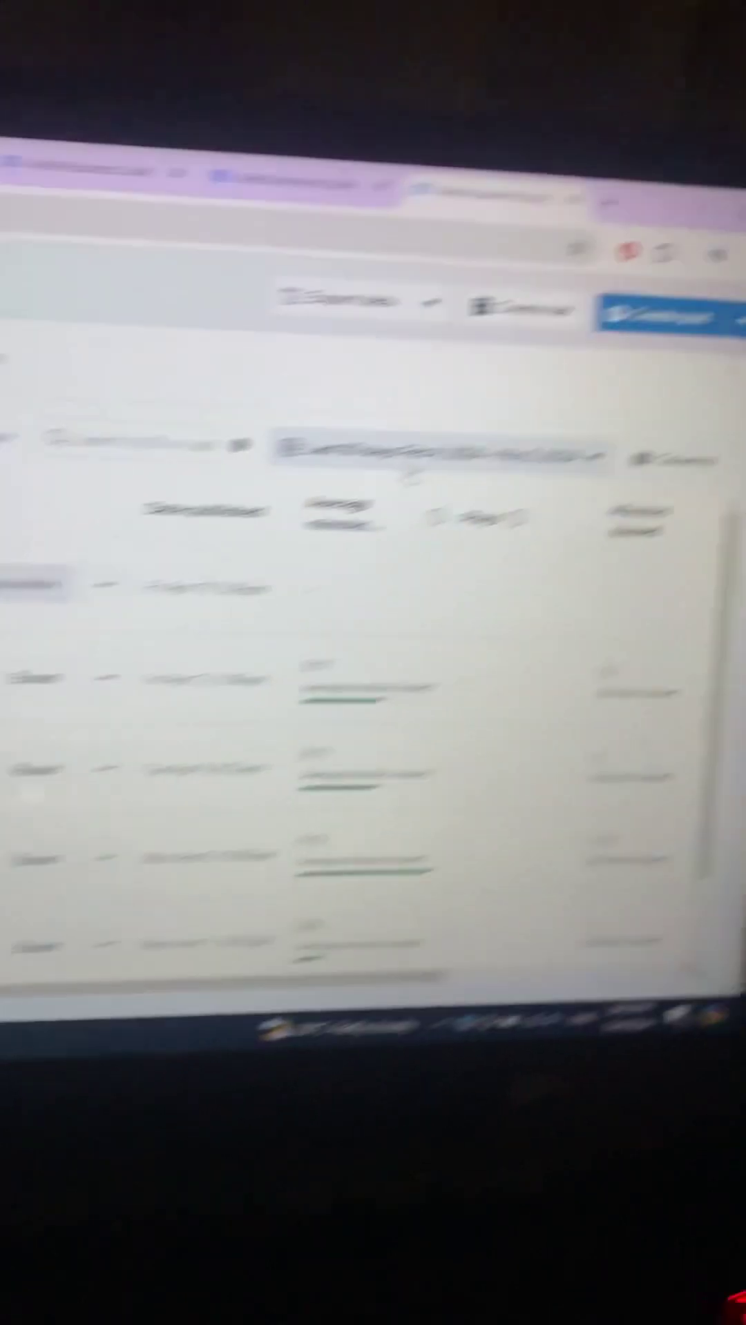
left_click(165, 410)
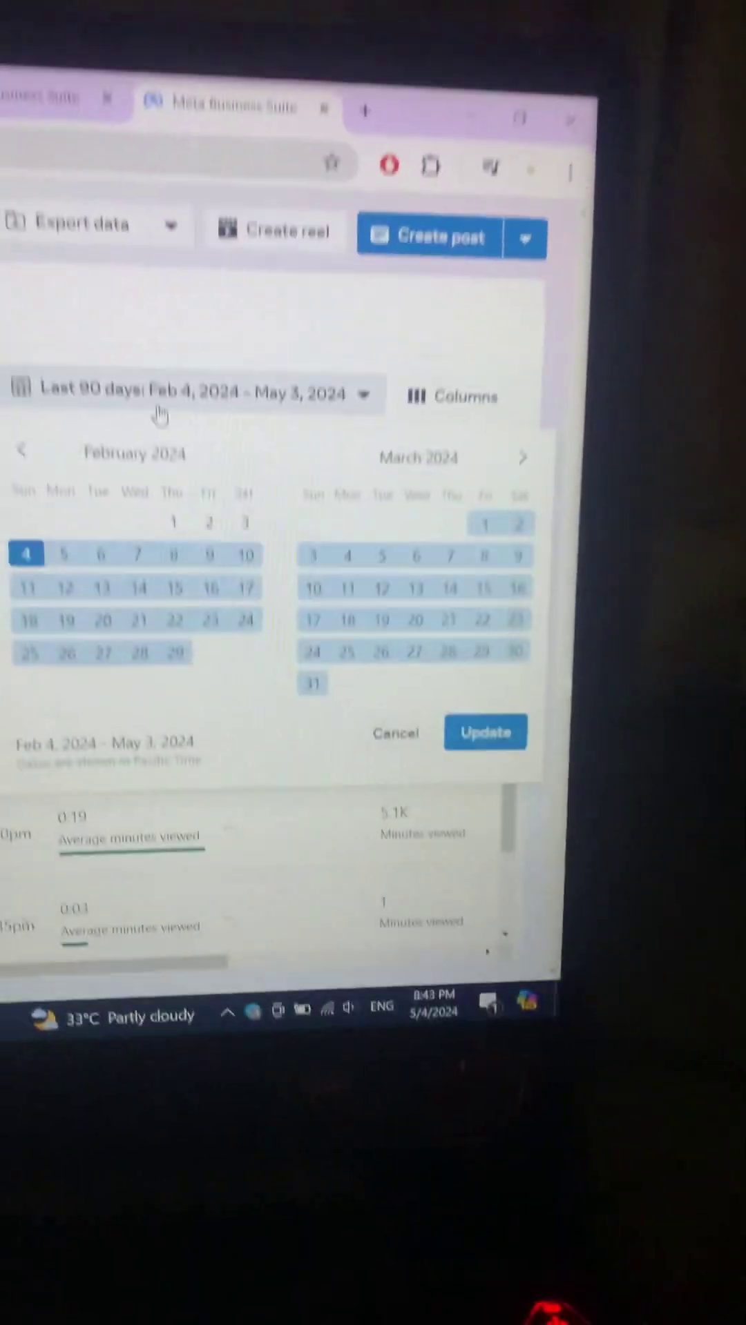
scroll(171, 733, "down", 2)
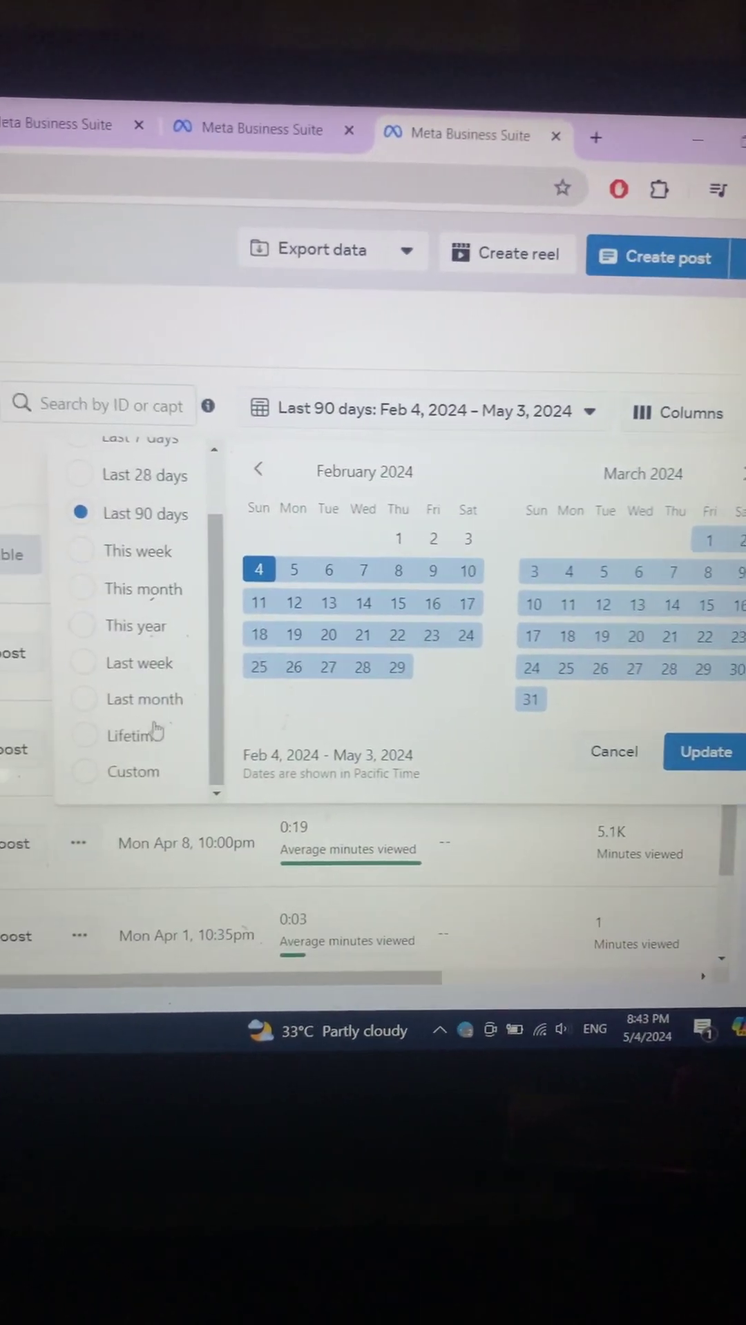
left_click(155, 731)
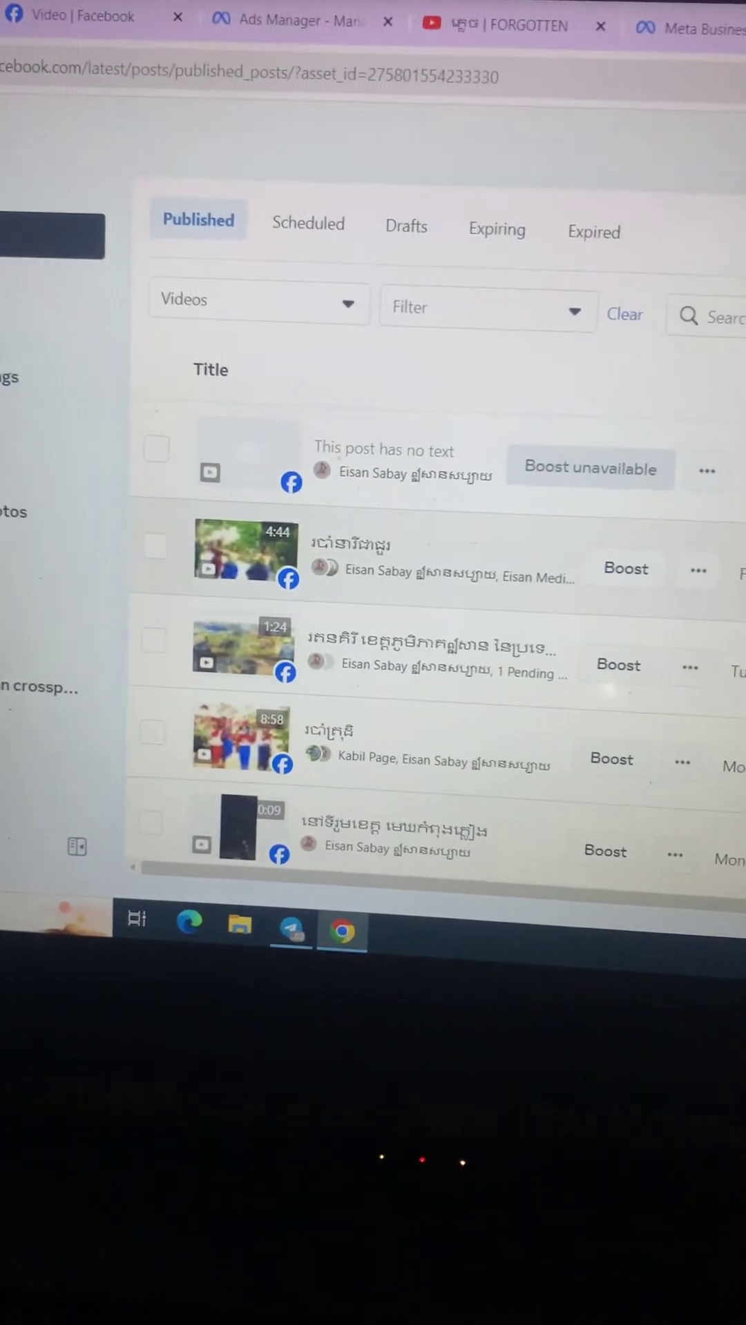
scroll(601, 683, "down", 5)
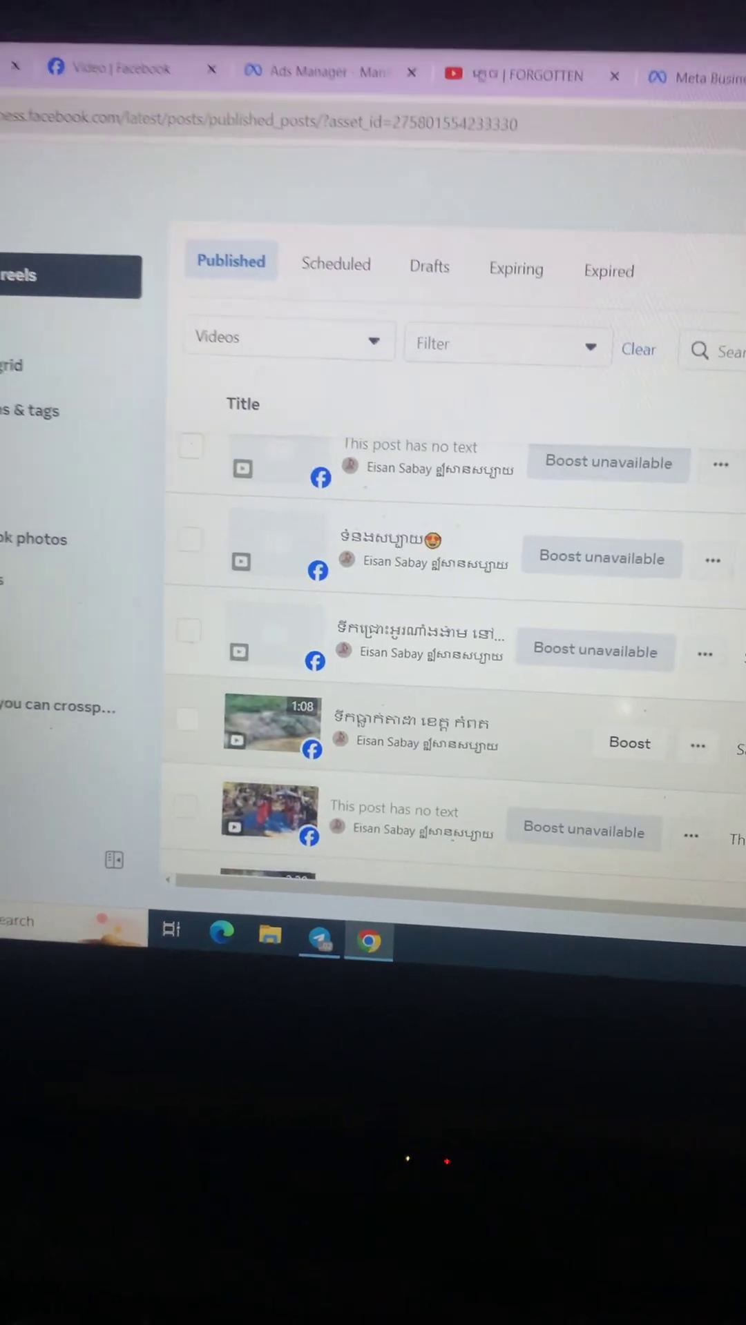
scroll(664, 600, "down", 1)
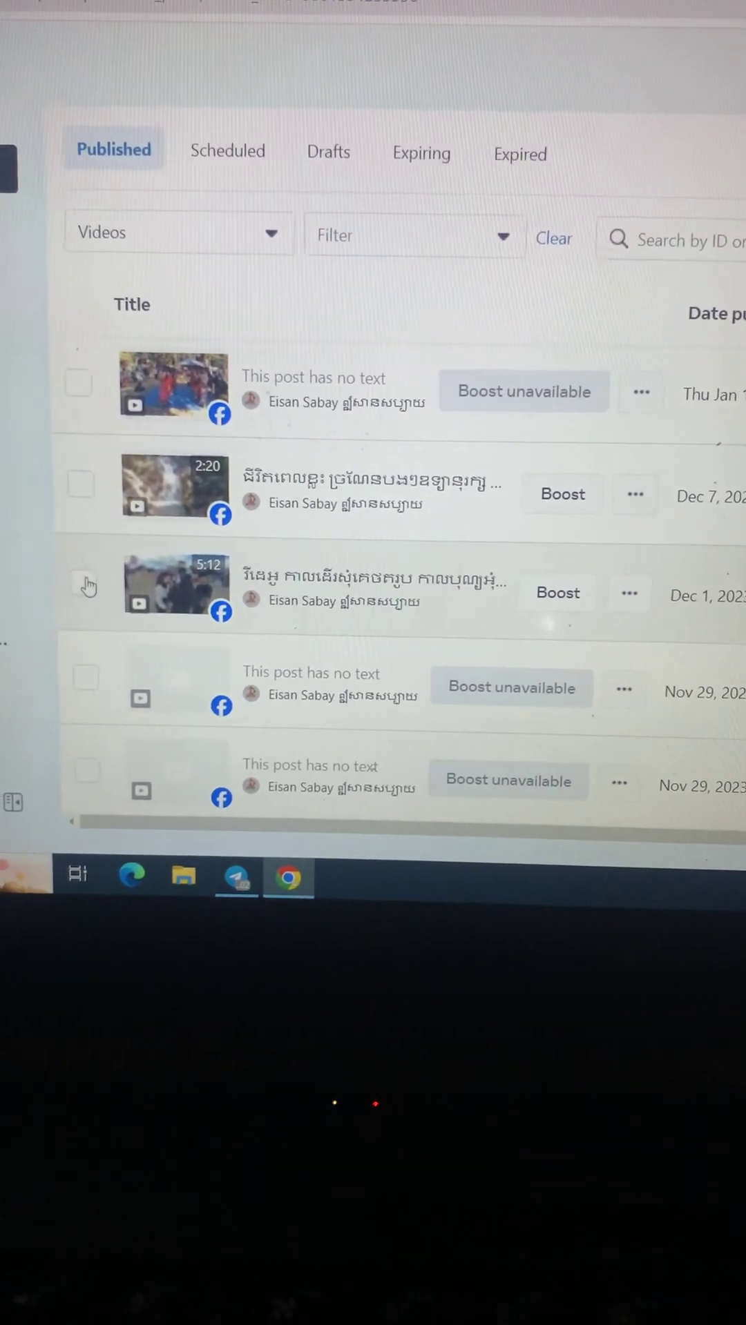
left_click(87, 587)
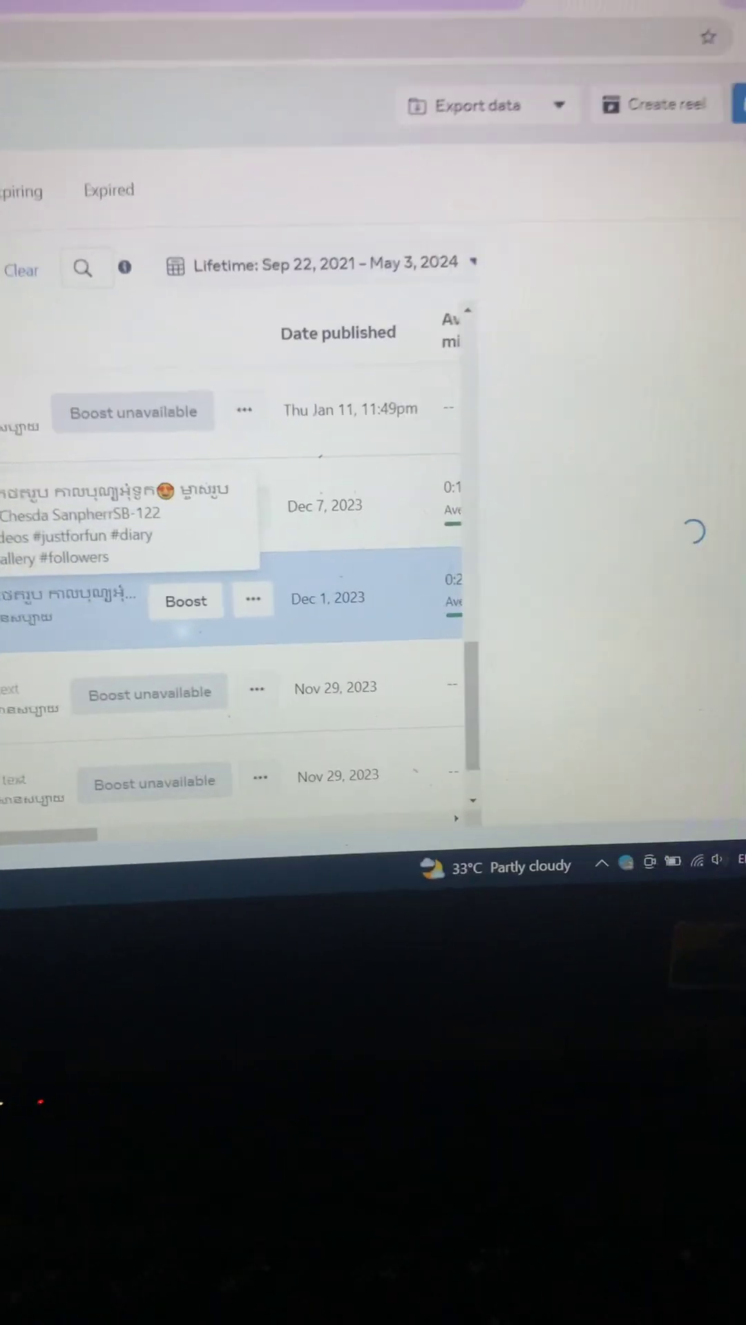
- Close the insights and choose 'Create post with video' for the December 1, 2023 video
key("Escape")
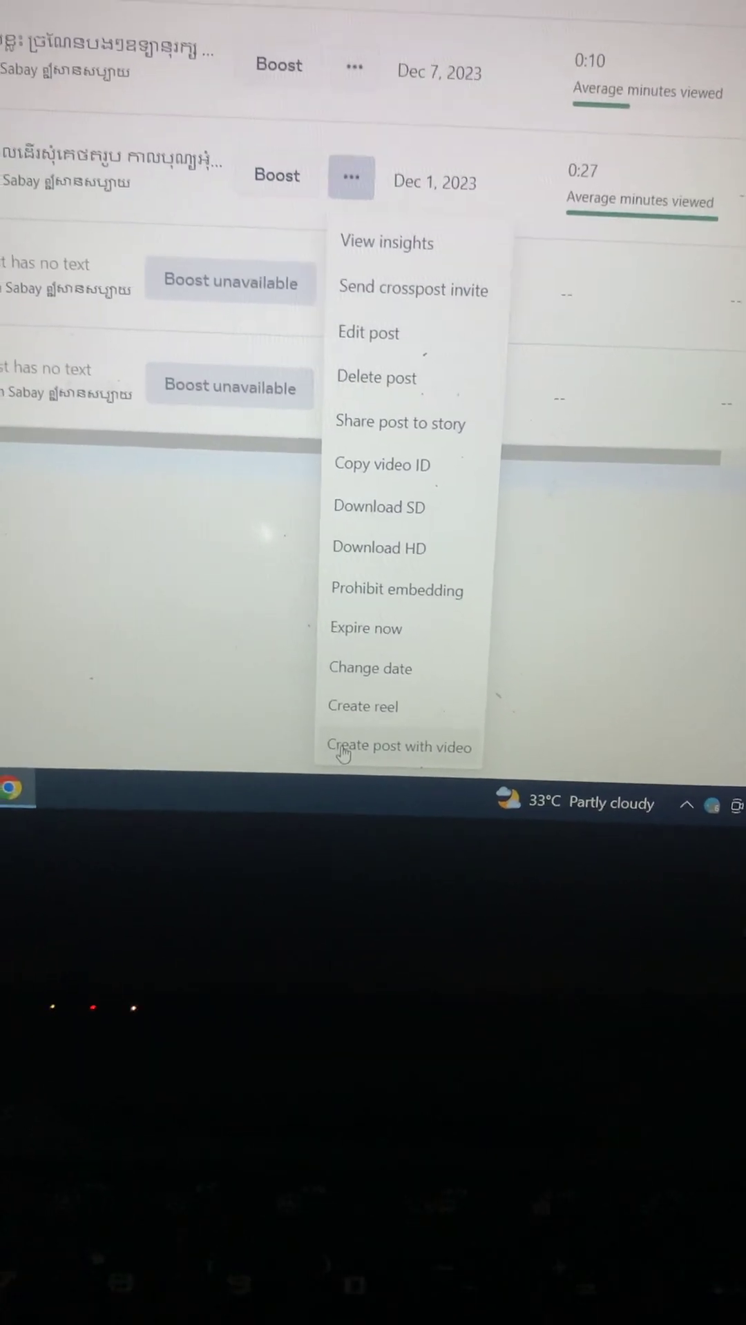
left_click(391, 751)
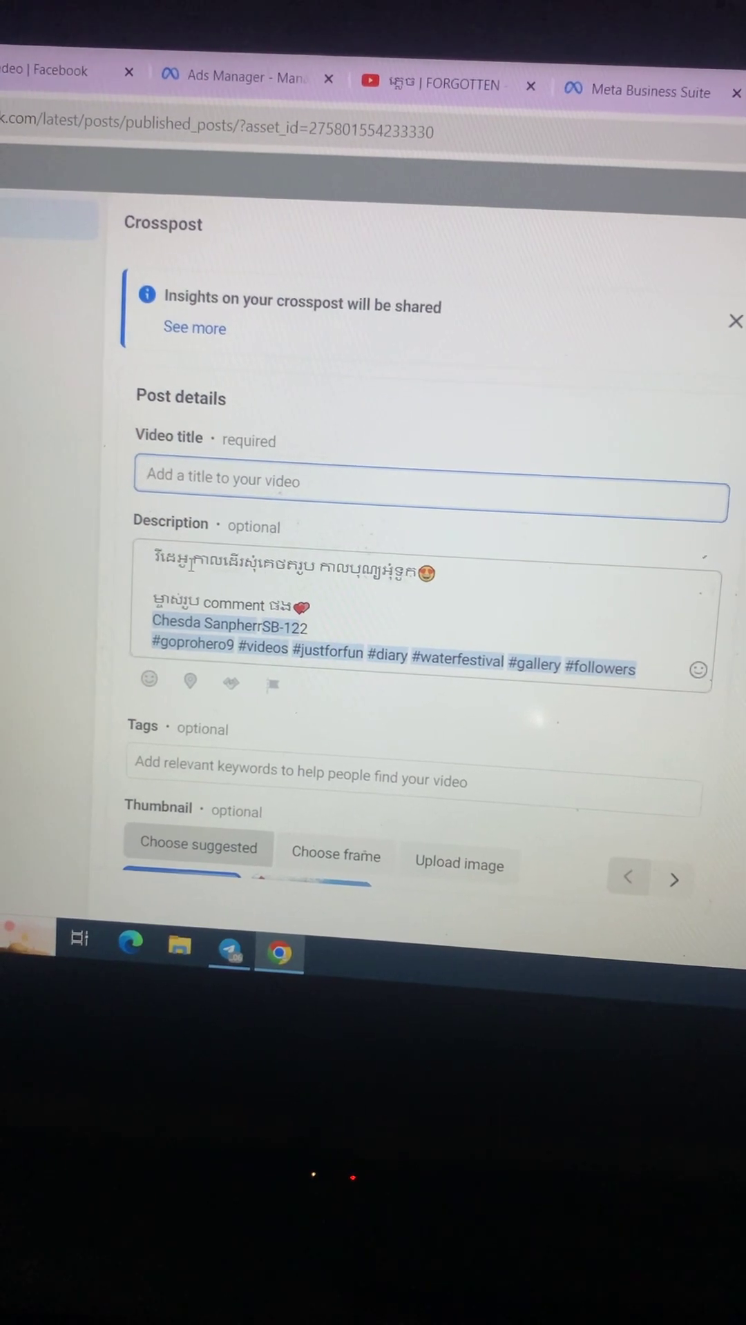
- Copy the description's first line into Video title and continue to the scheduling step
mouse_move(169, 573)
left_mouse_down()
mouse_move(401, 578)
mouse_move(436, 571)
left_mouse_up()
right_click(440, 573)
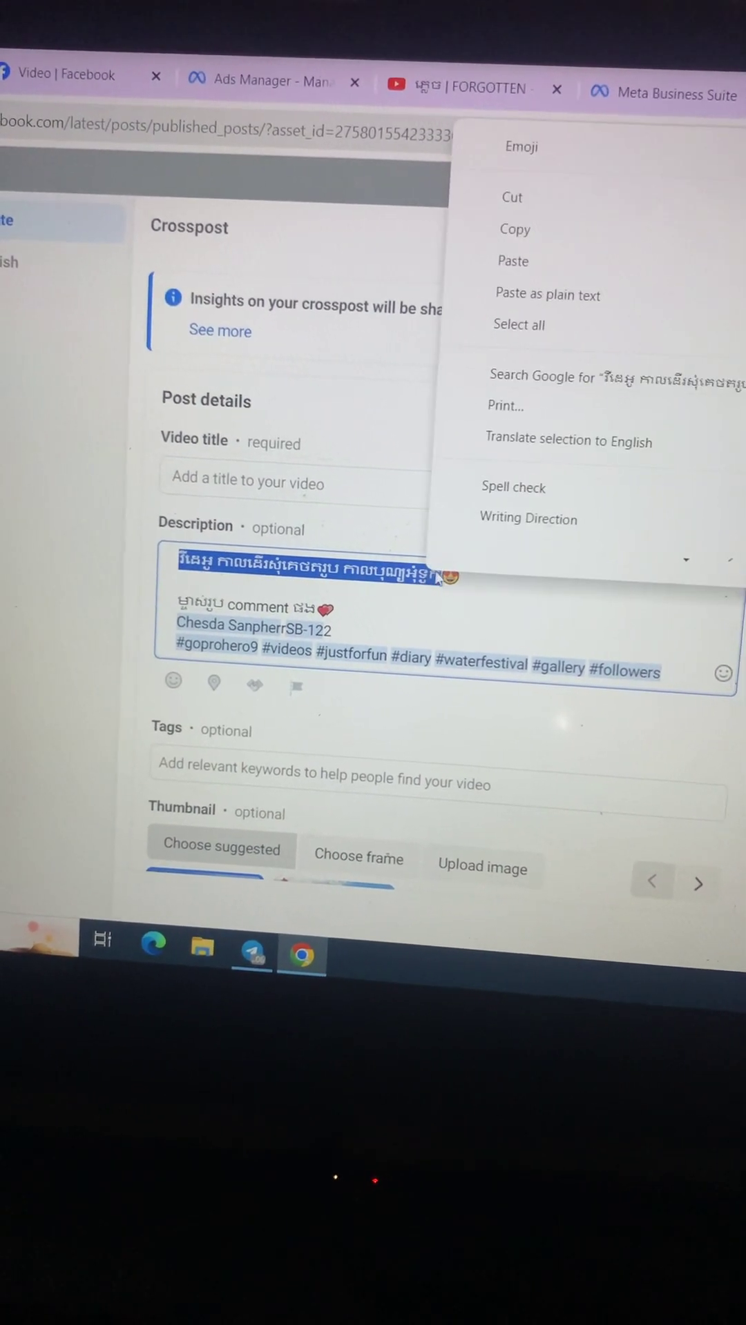
left_click(549, 231)
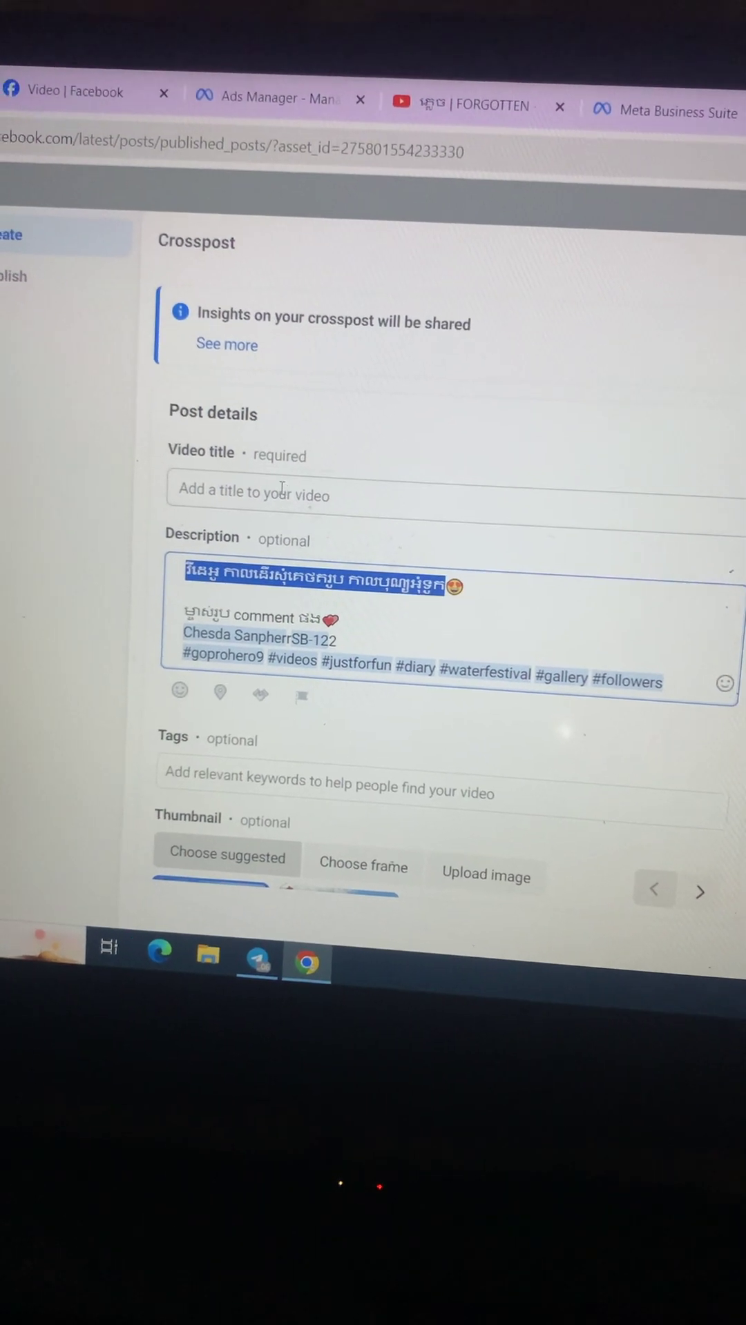
left_click(340, 687)
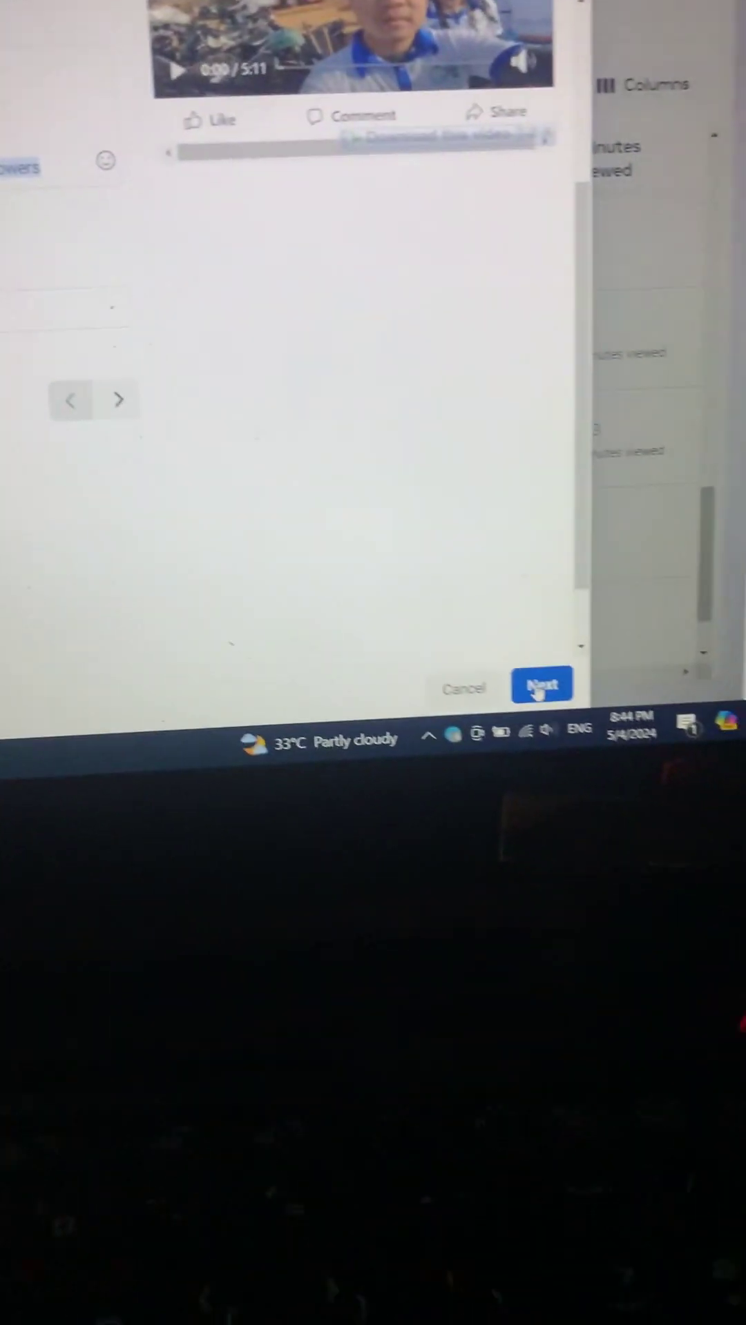
left_click(663, 829)
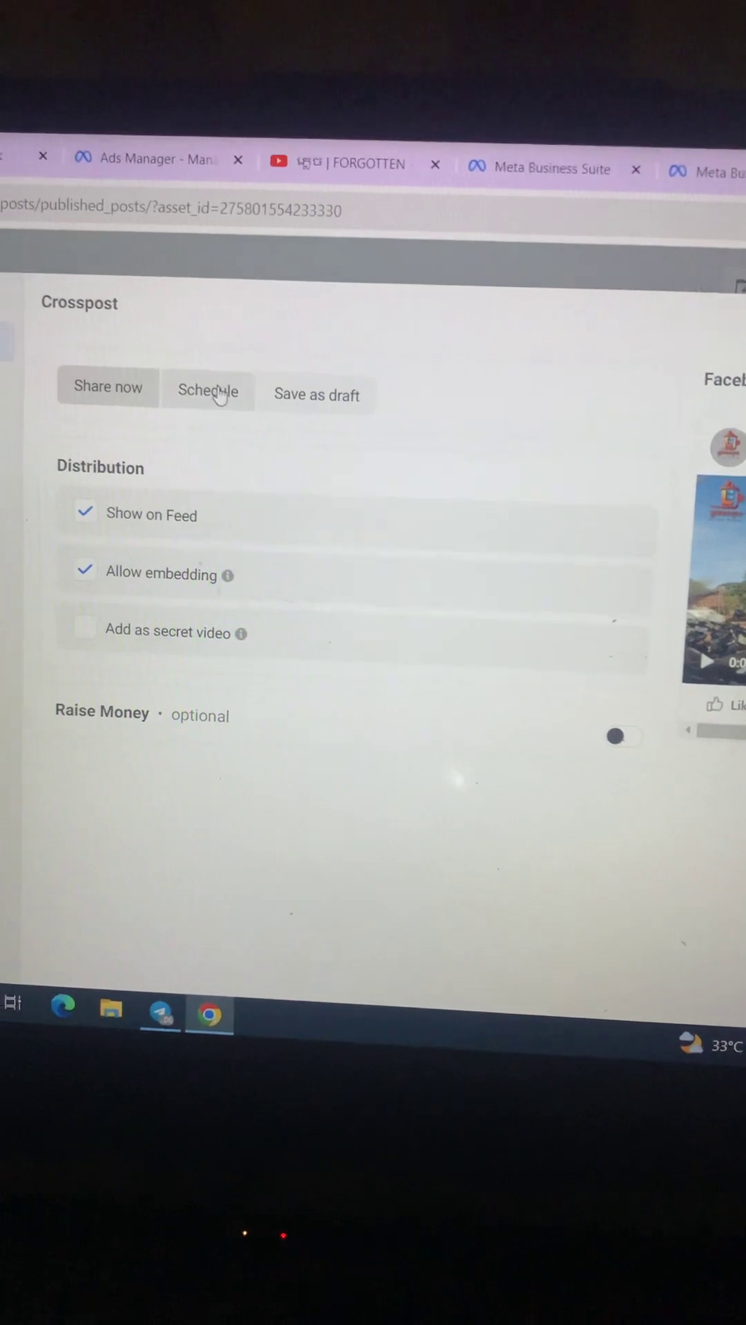
left_click(218, 392)
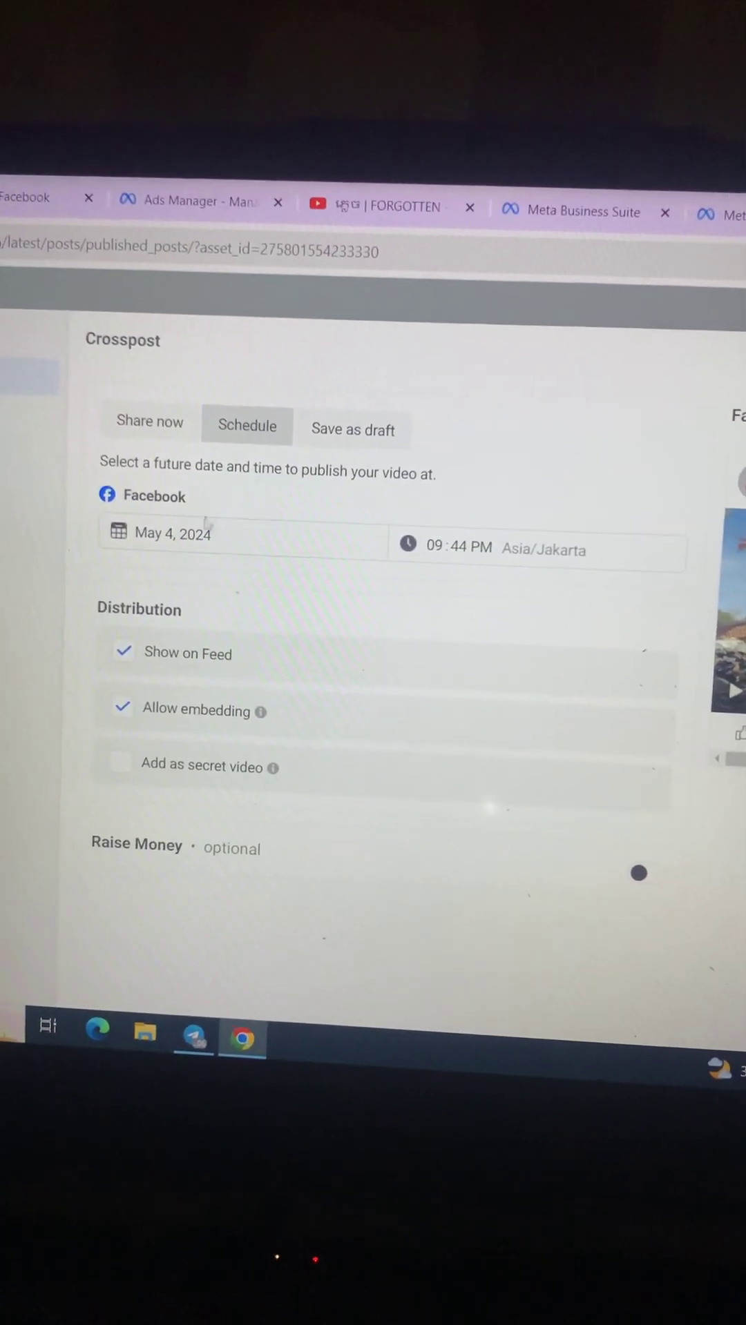
- Check the publish date calendar, then share the video post immediately
left_click(114, 538)
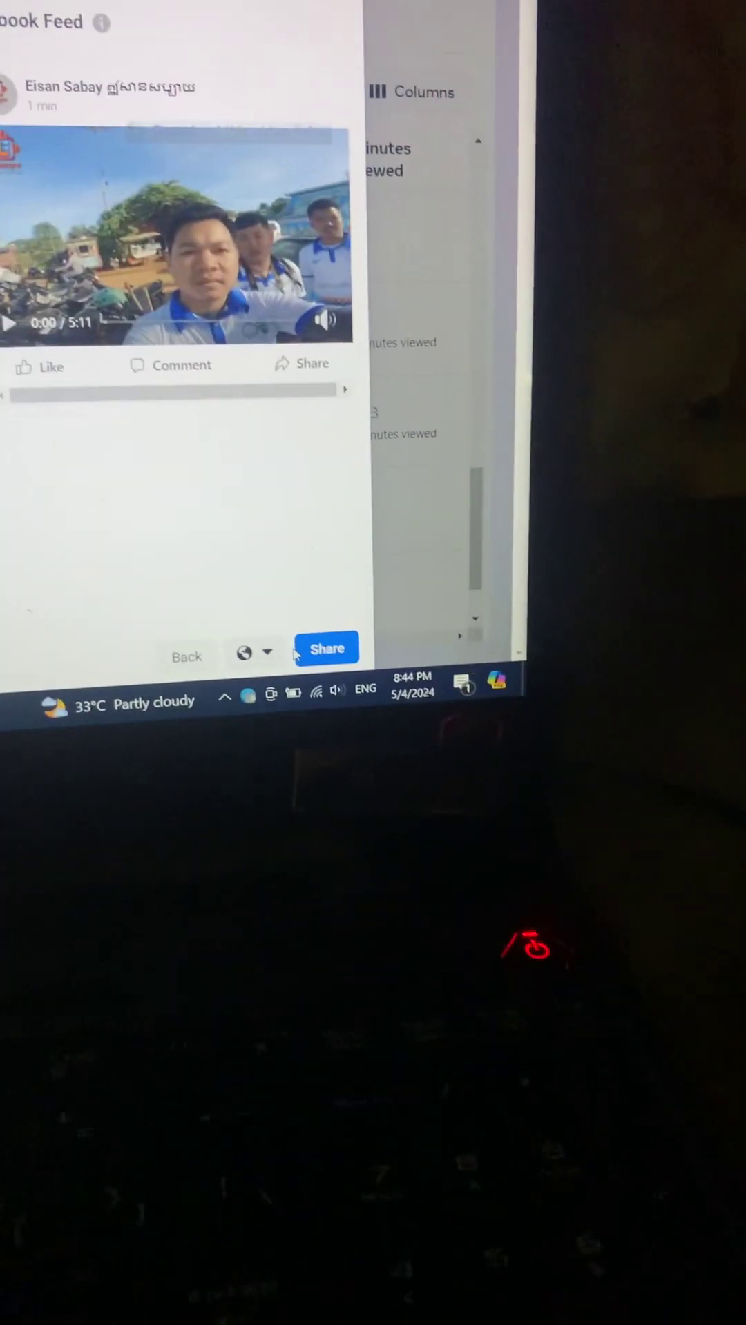
left_click(372, 675)
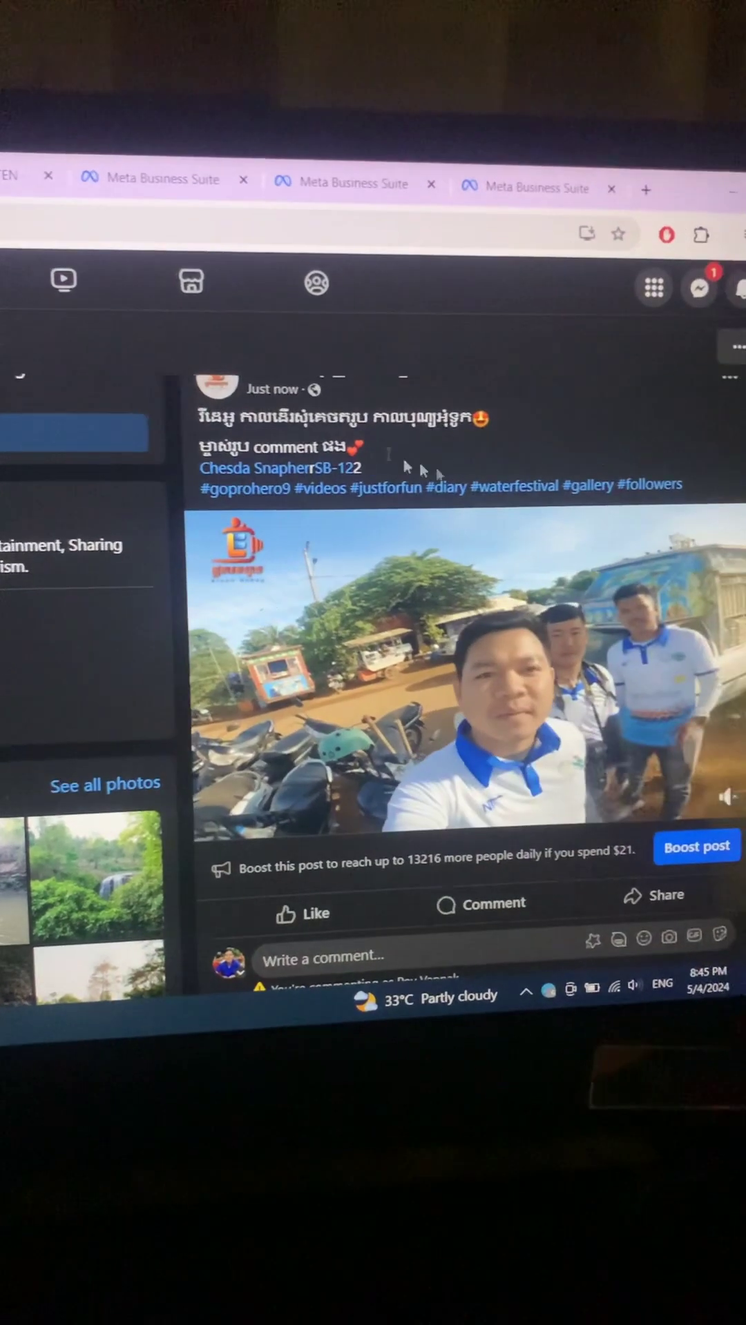
scroll(282, 531, "up", 2)
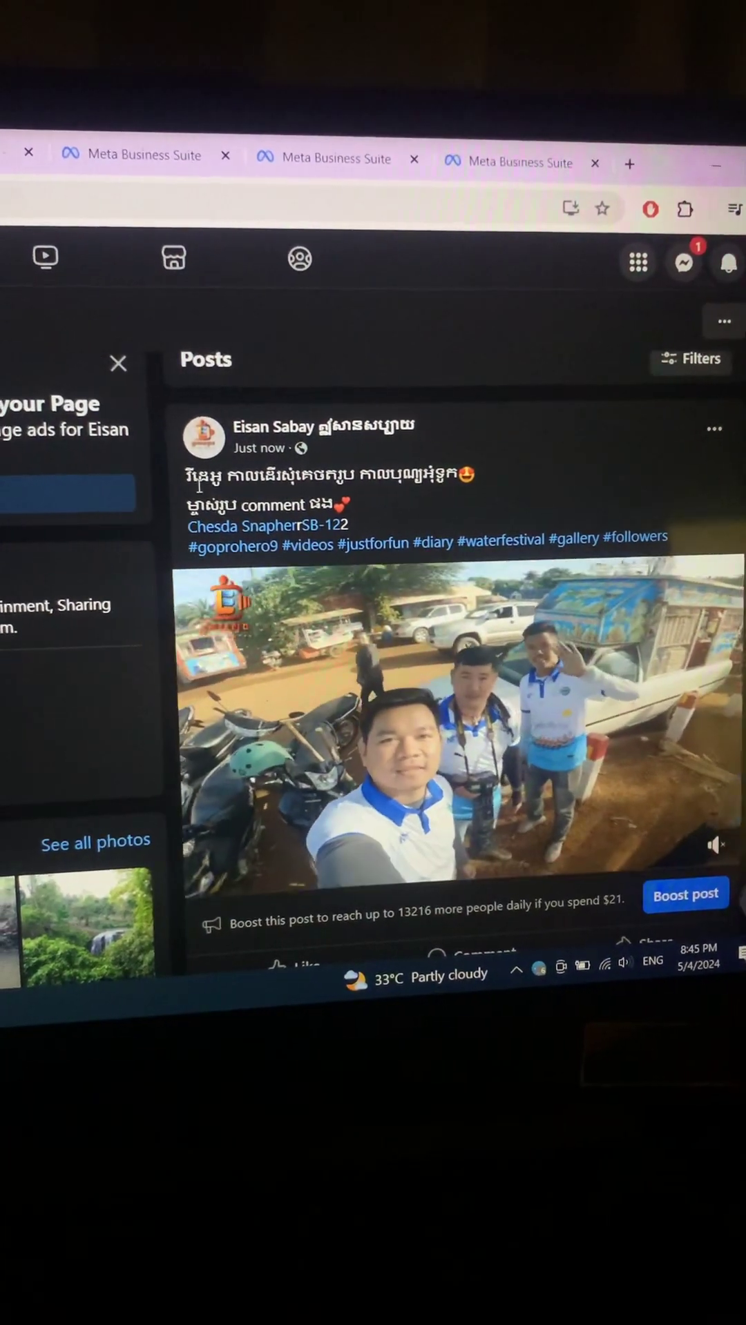
- Select the new post's first text line, then exit full-screen video back to the page feed
left_click_drag(173, 475, 433, 476)
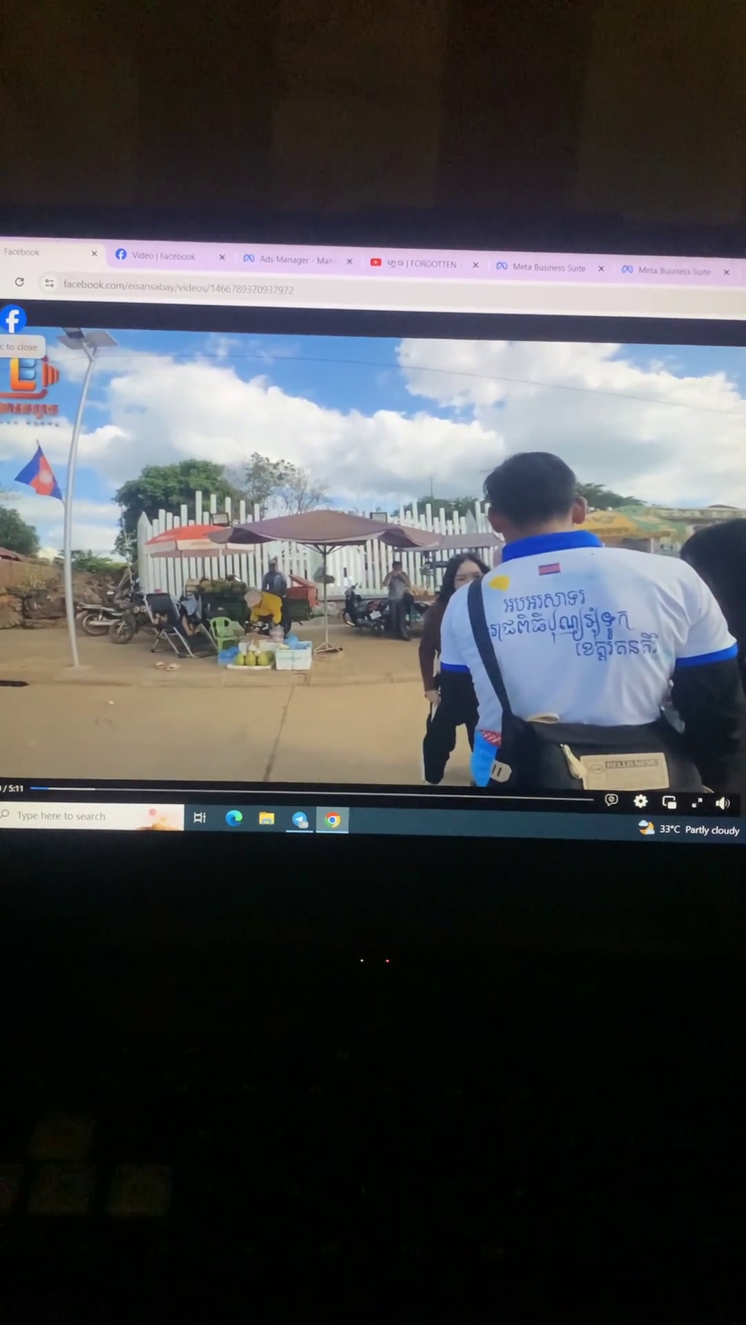
key("Escape")
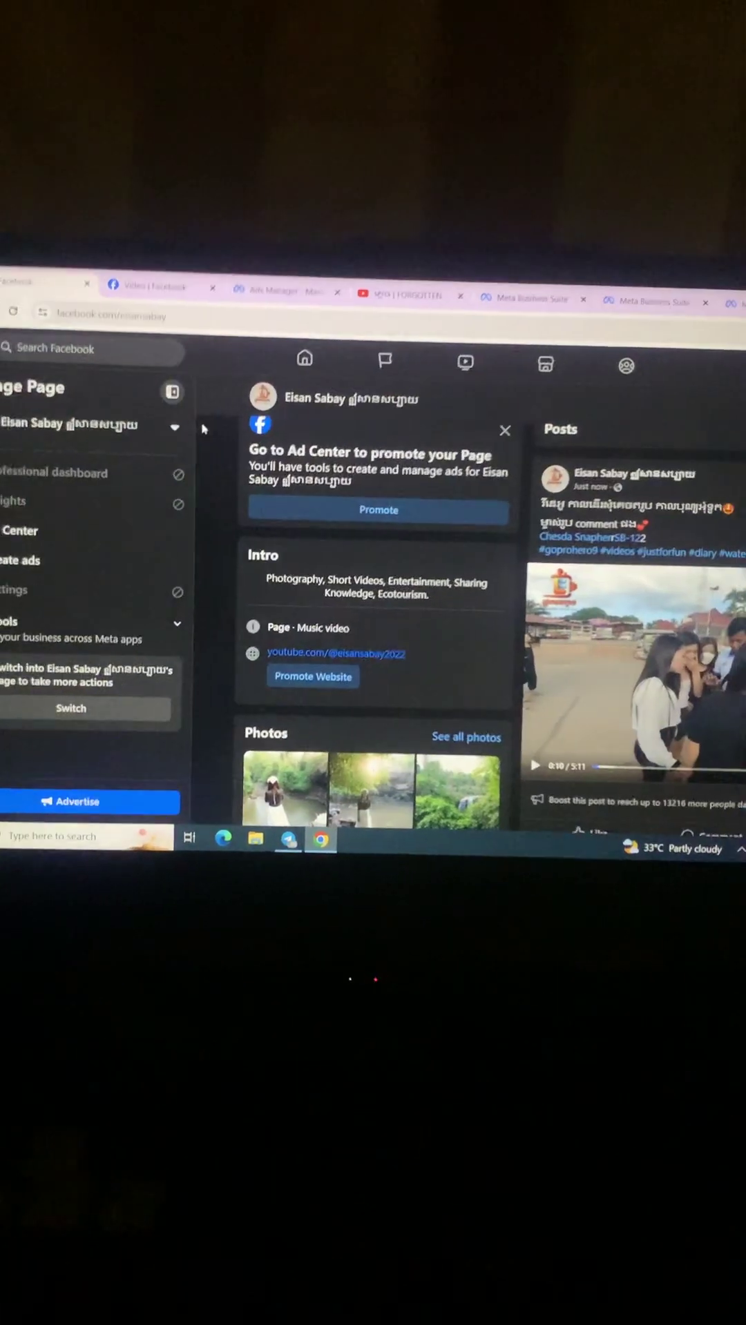